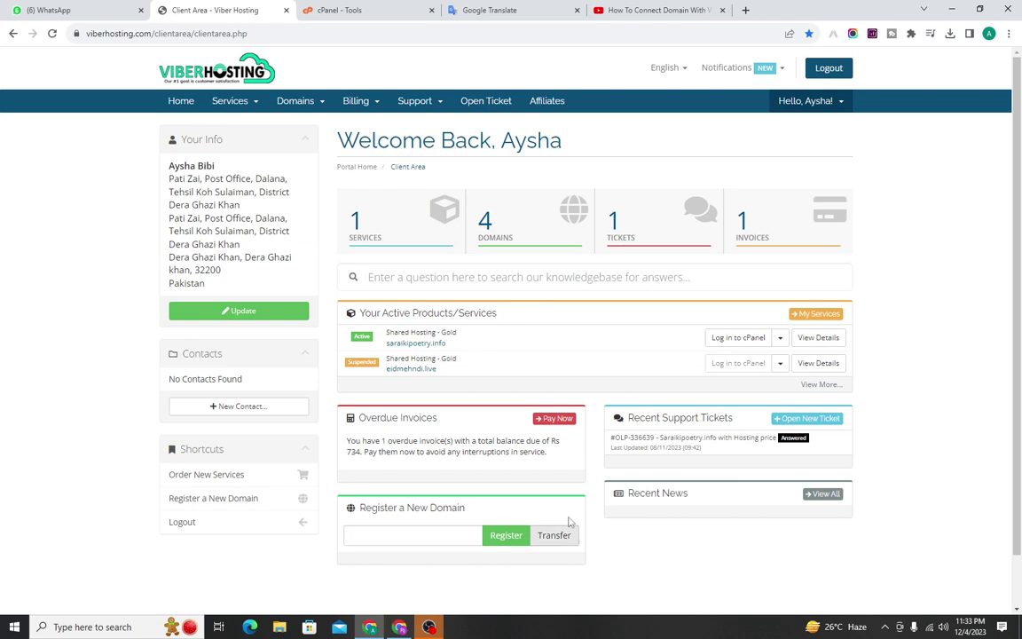
Open the list of registered domains, view the saraikipoetry.info site in a new browser tab, and return to the domain list
left_click(532, 232)
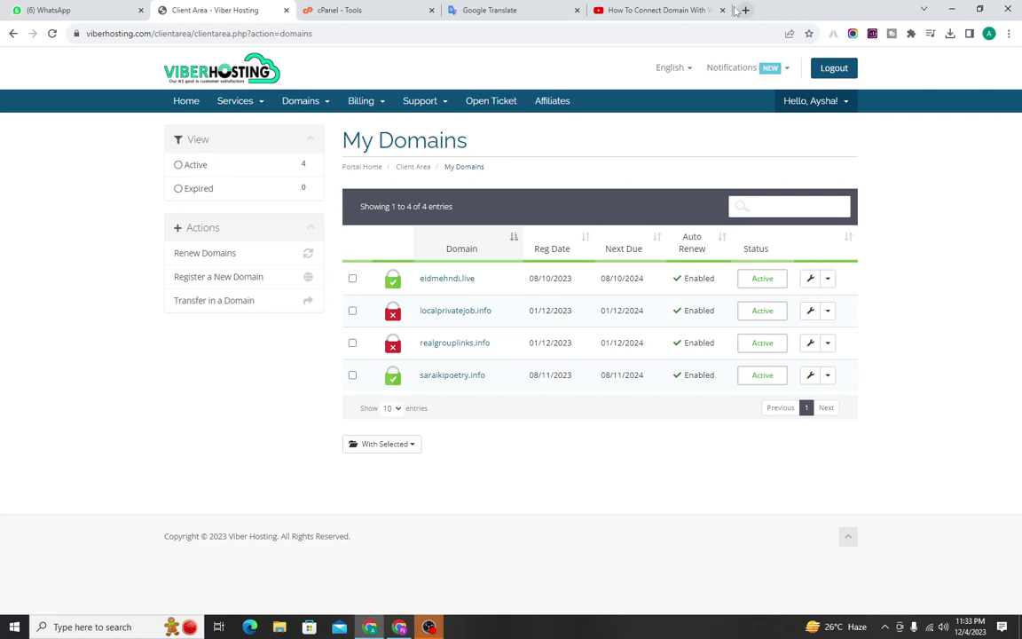
key("ctrl+t")
type("s")
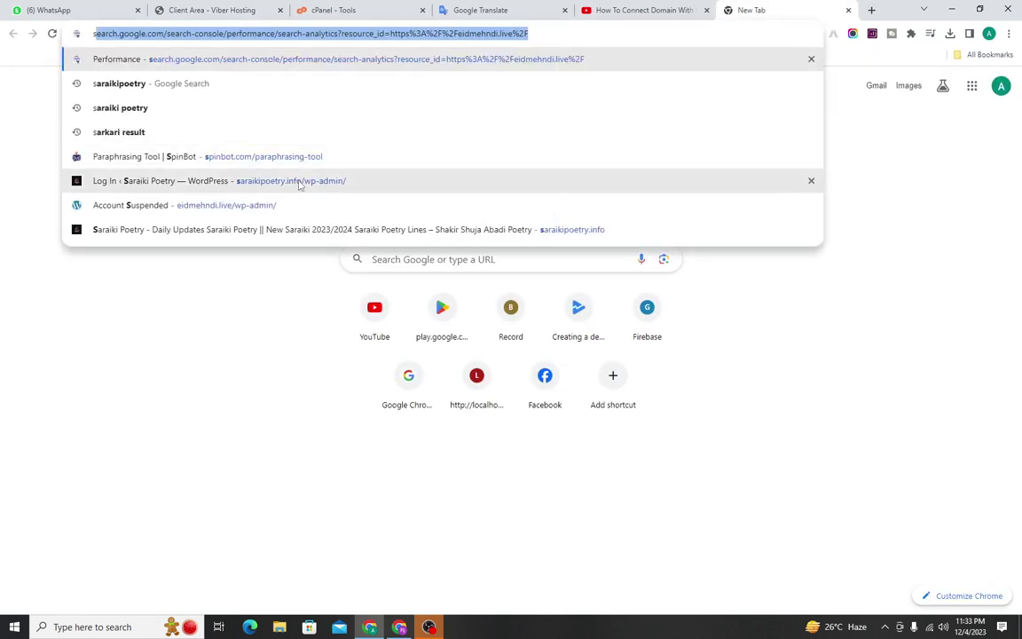
left_click(532, 230)
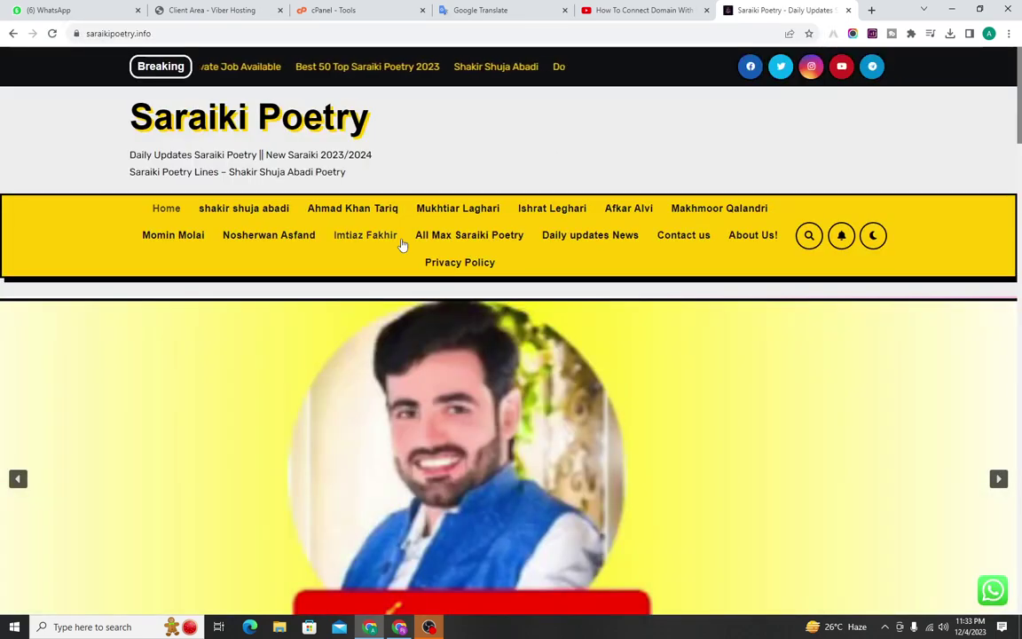
scroll(499, 351, "down", 8)
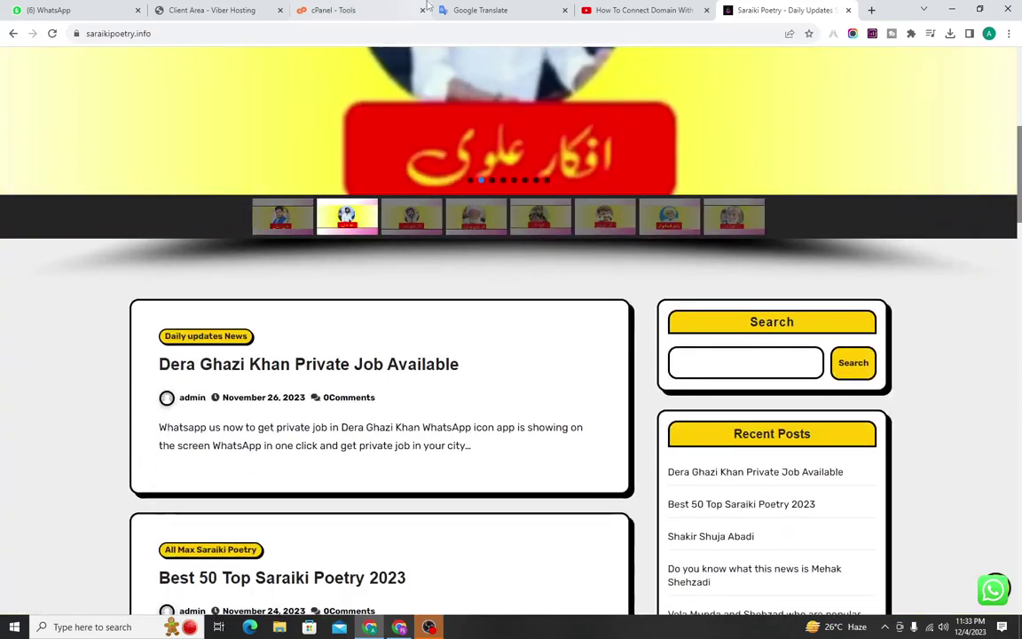
left_click(209, 10)
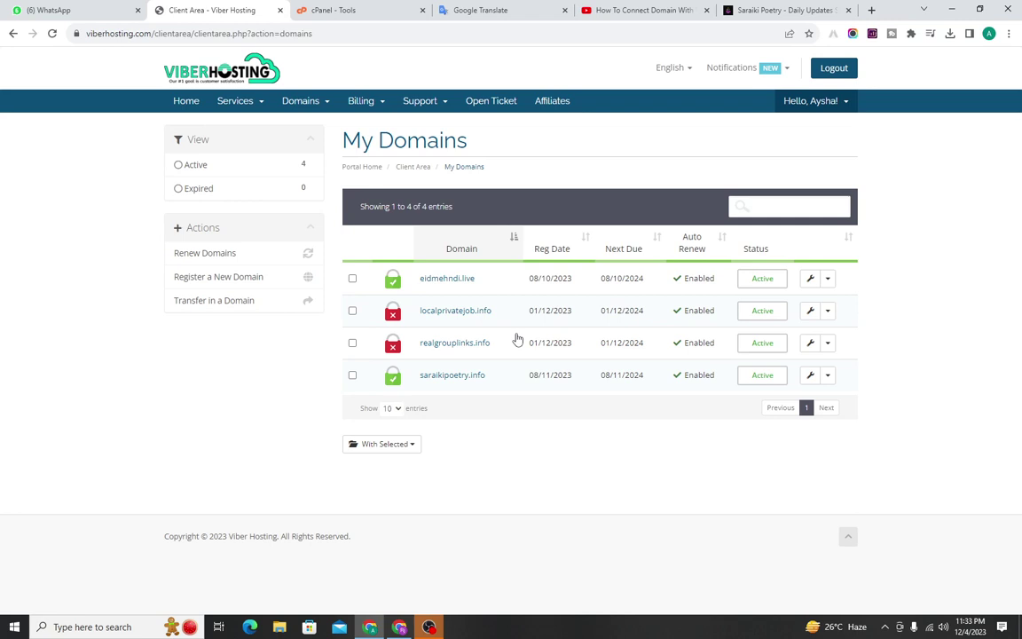
Switch to cPanel, open the Softaculous Apps Installer, and open the WordPress installation form
left_click(385, 9)
scroll(532, 266, "down", 2)
scroll(528, 255, "down", 3)
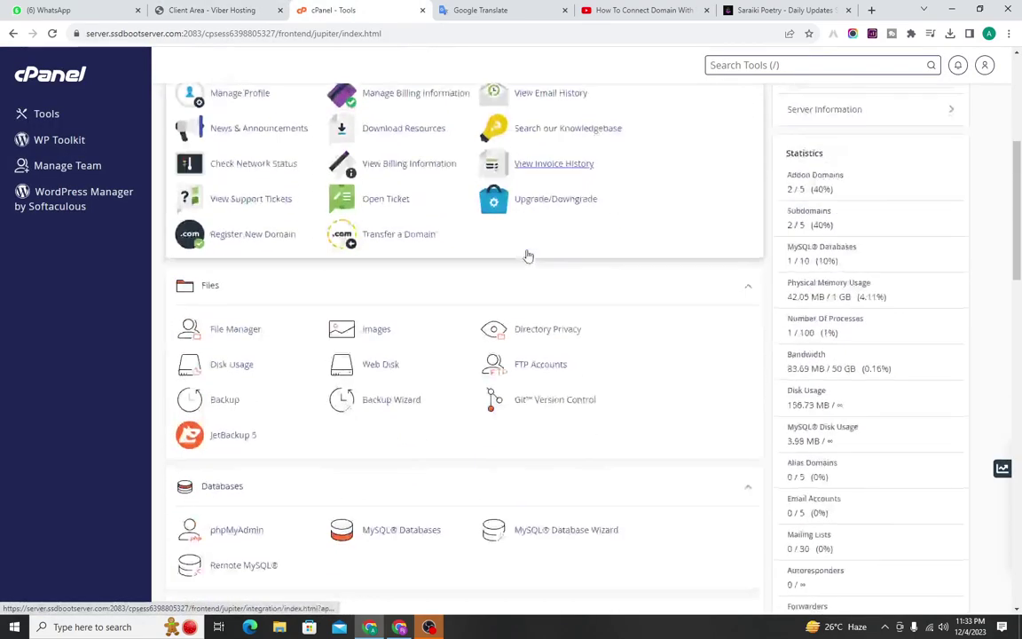
scroll(621, 279, "up", 3)
scroll(621, 275, "down", 10)
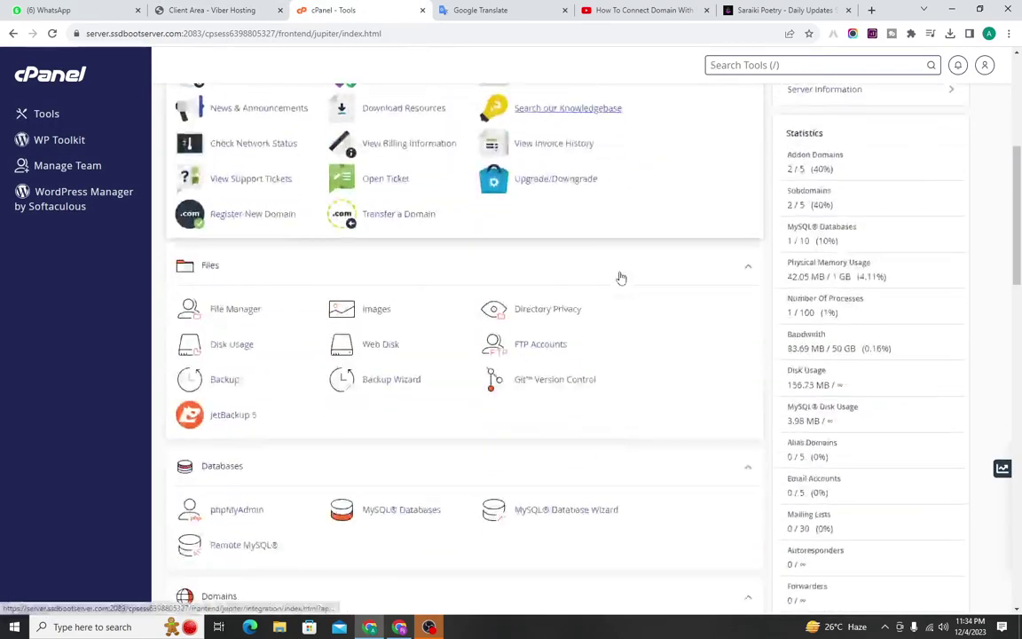
scroll(621, 278, "down", 2)
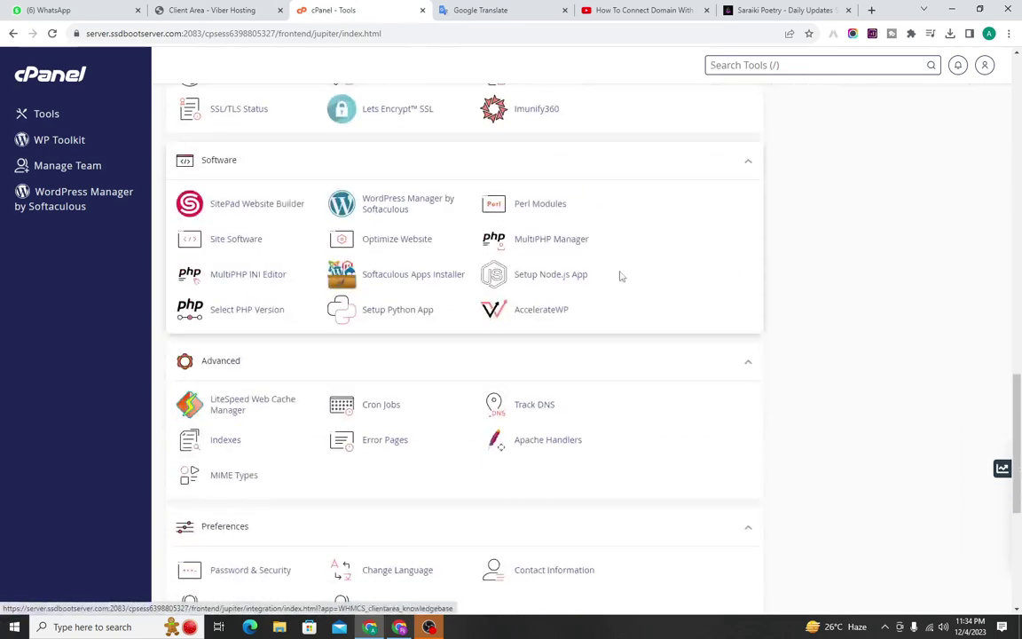
left_click(419, 282)
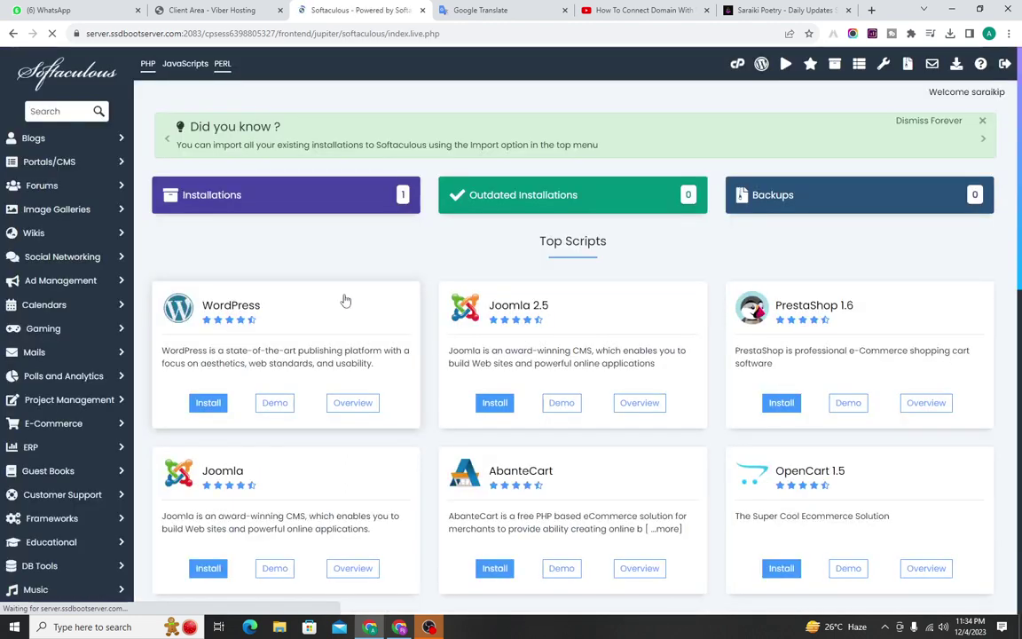
left_click(210, 405)
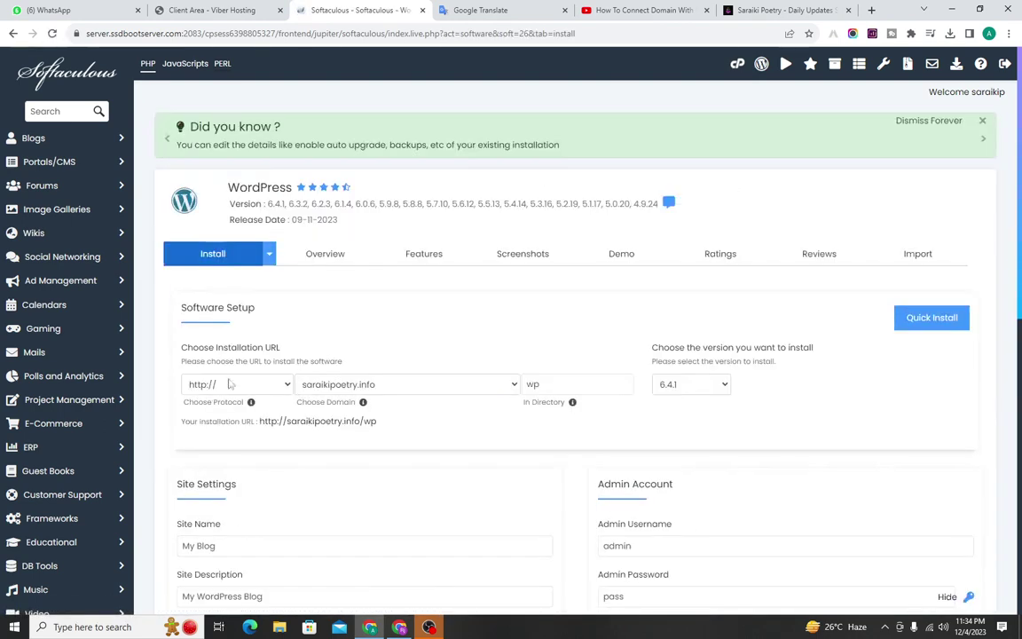
left_click(229, 384)
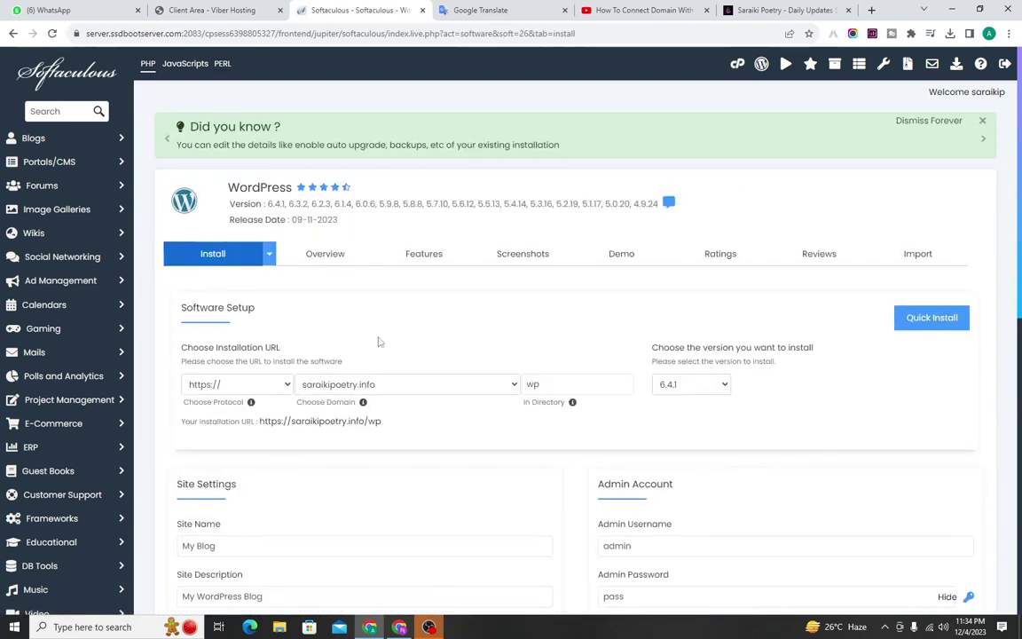
left_click(491, 387)
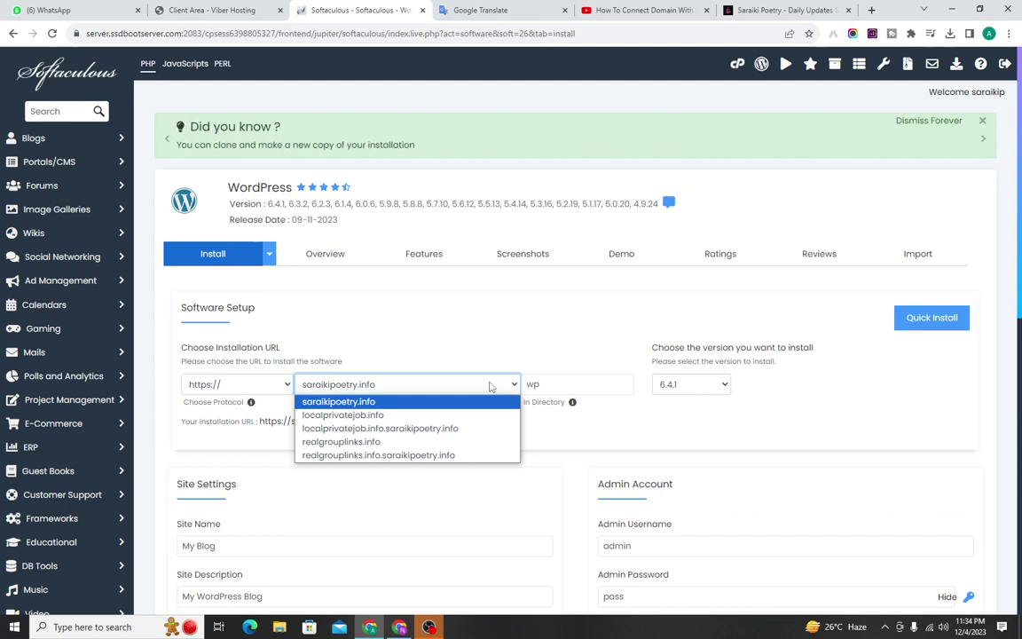
left_click(387, 421)
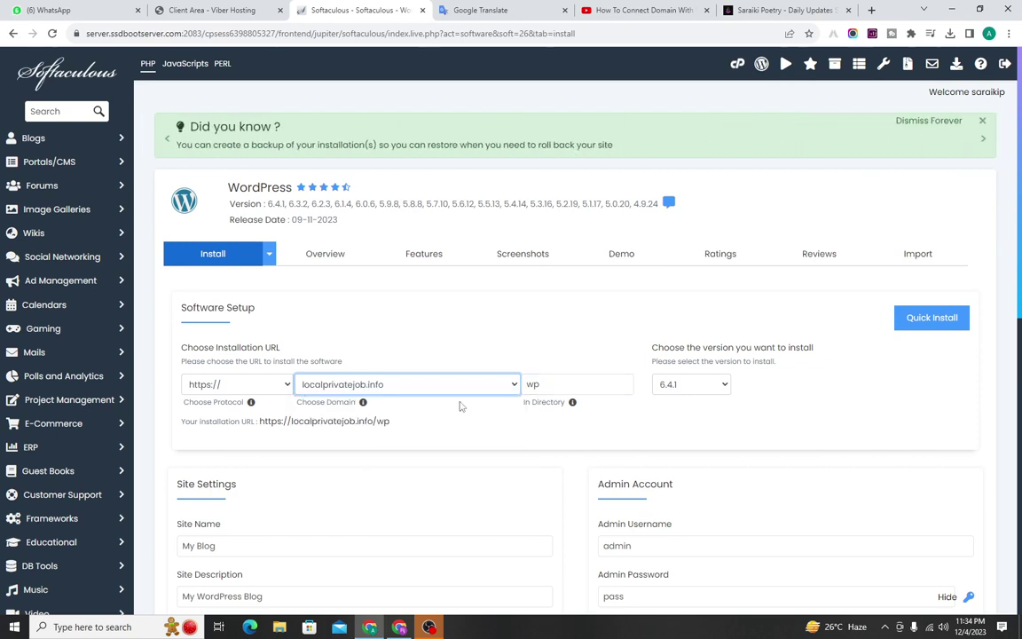
left_click(547, 383)
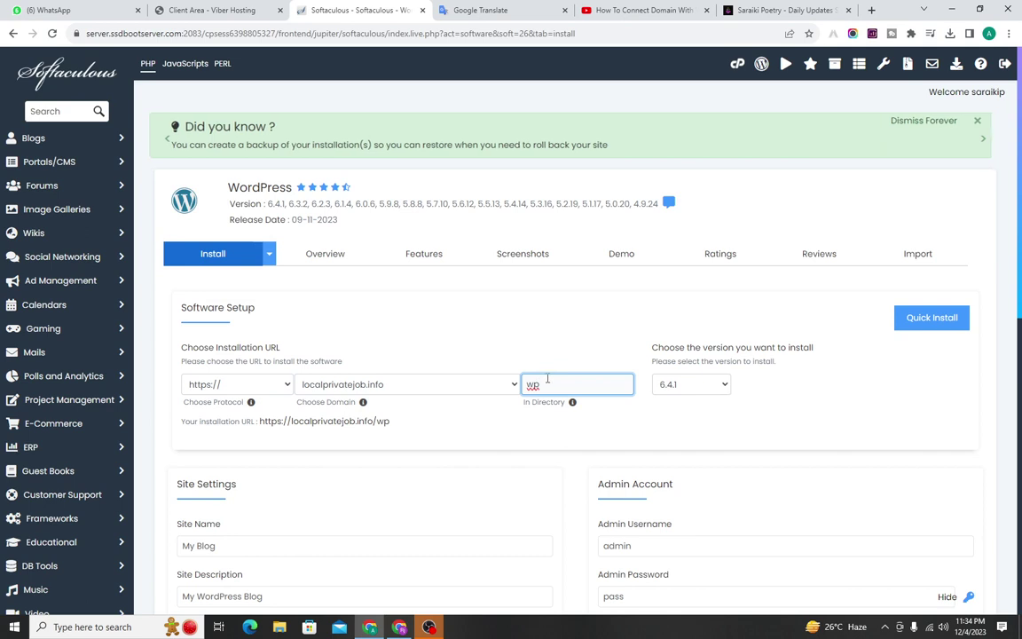
key("BackSpace")
key("BackSpace")
left_click(277, 384)
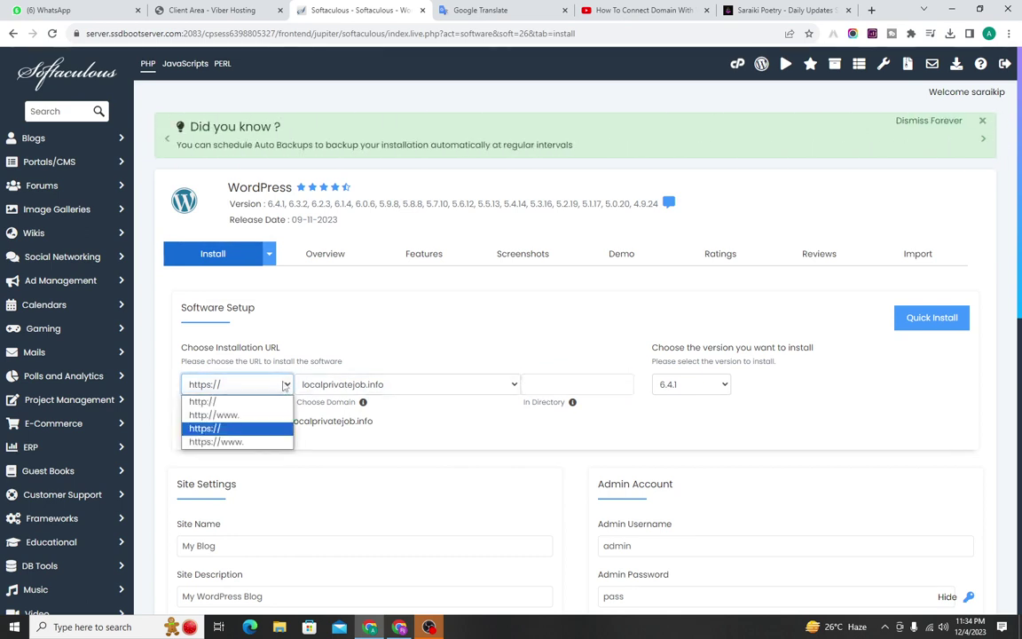
left_click(249, 415)
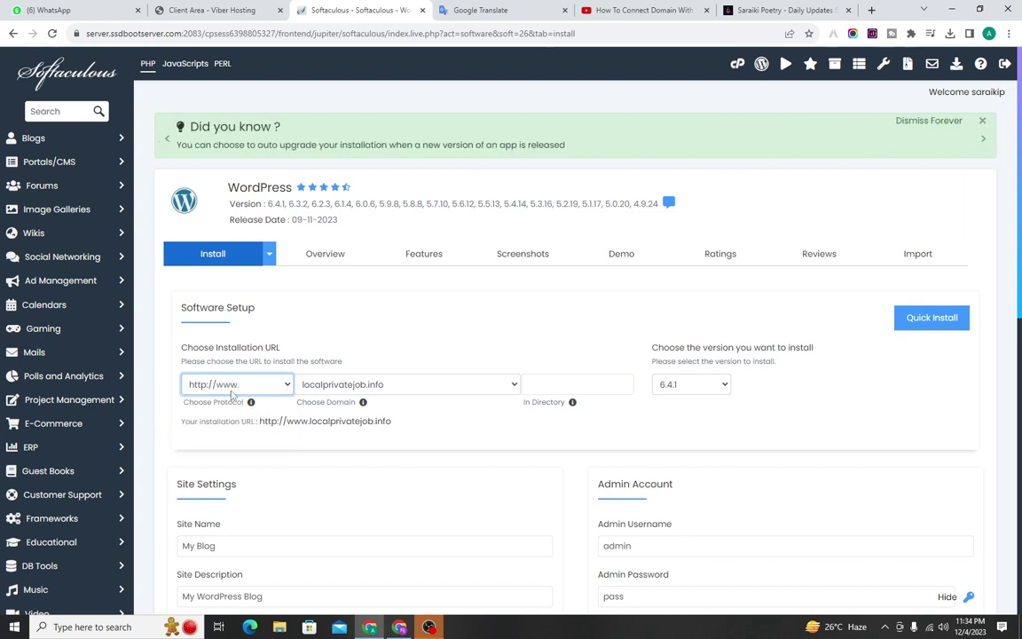
Replace the default password in the Admin Account settings with a strong admin password
scroll(742, 422, "down", 2)
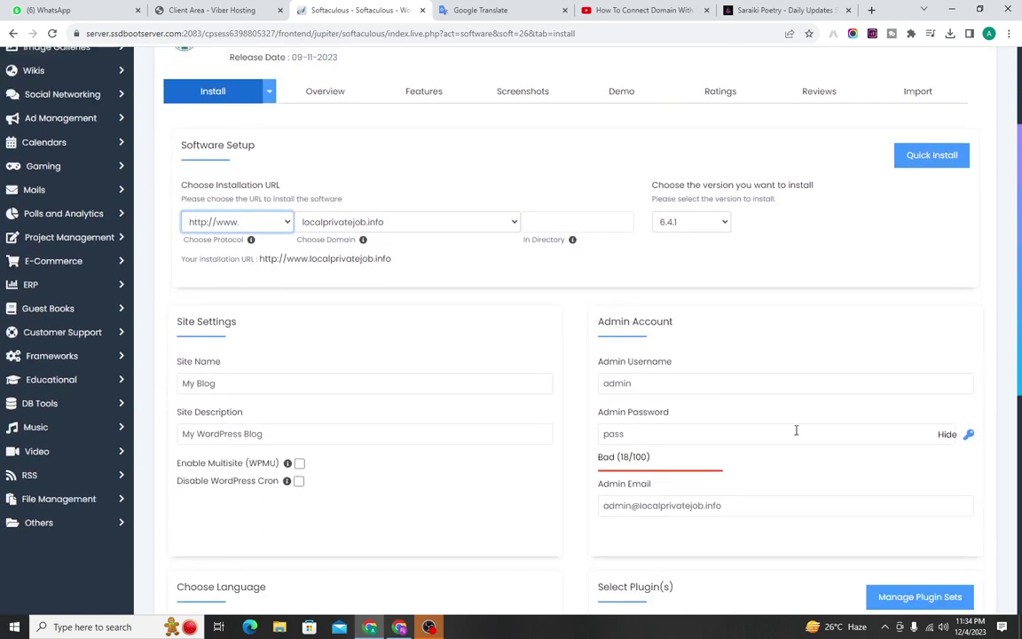
left_click(661, 436)
left_click(656, 382)
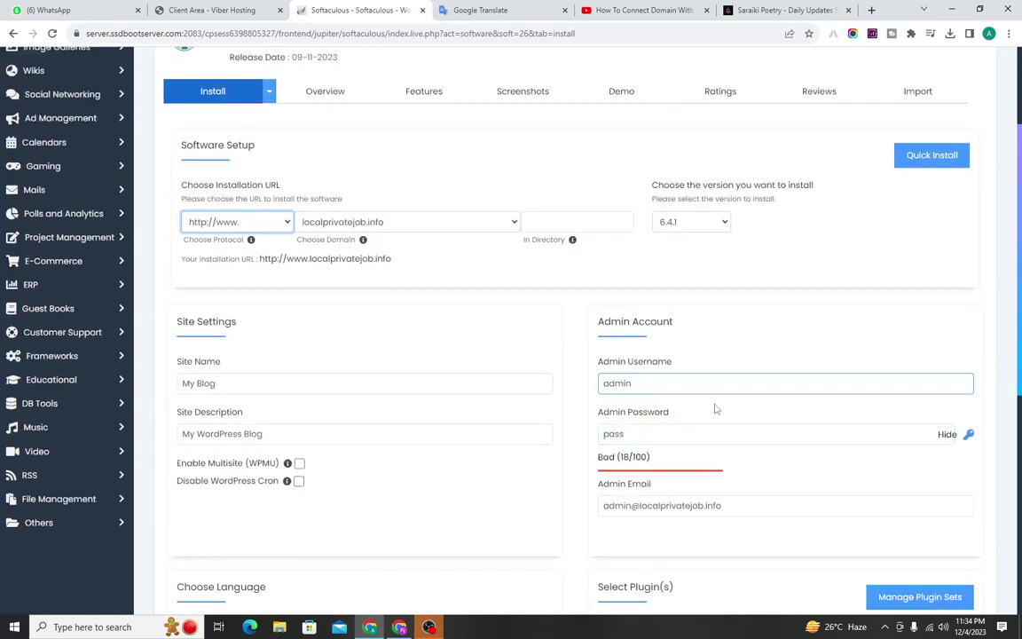
left_click(628, 442)
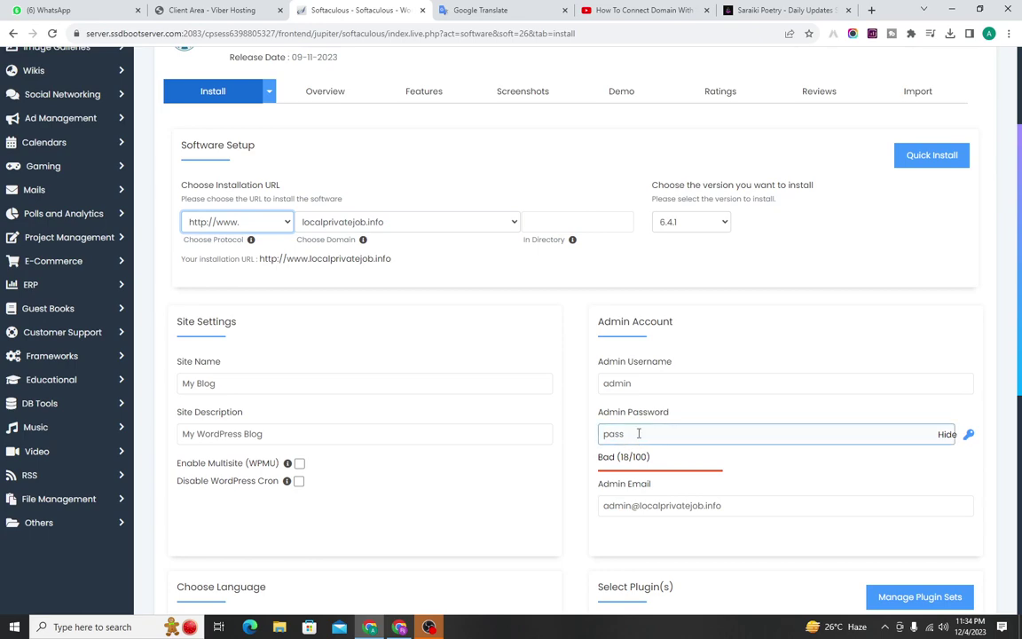
left_click(360, 406)
scroll(360, 406, "down", 2)
scroll(360, 406, "up", 2)
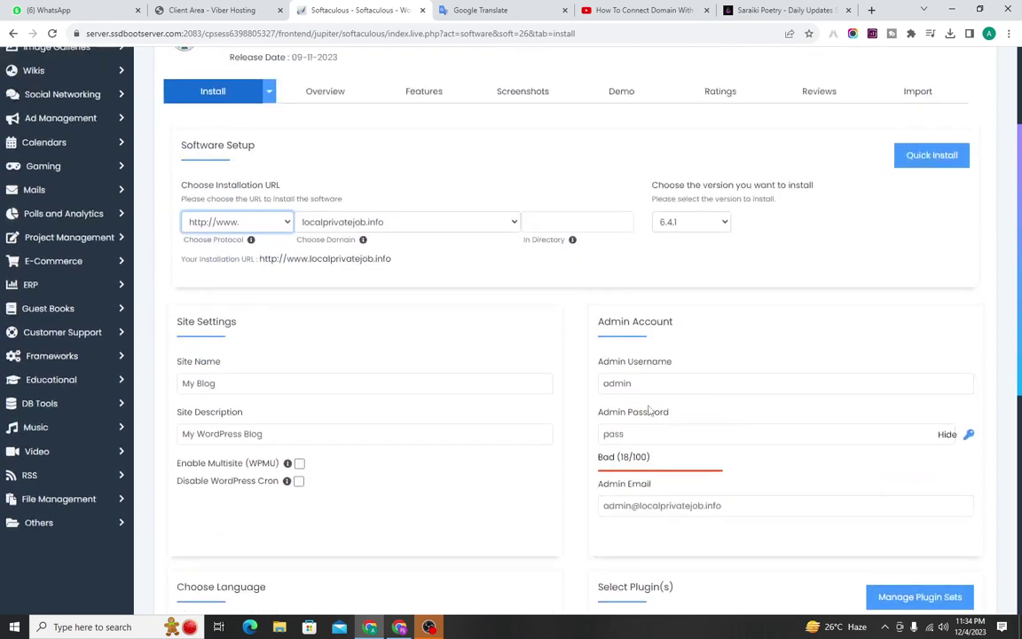
left_click(650, 412)
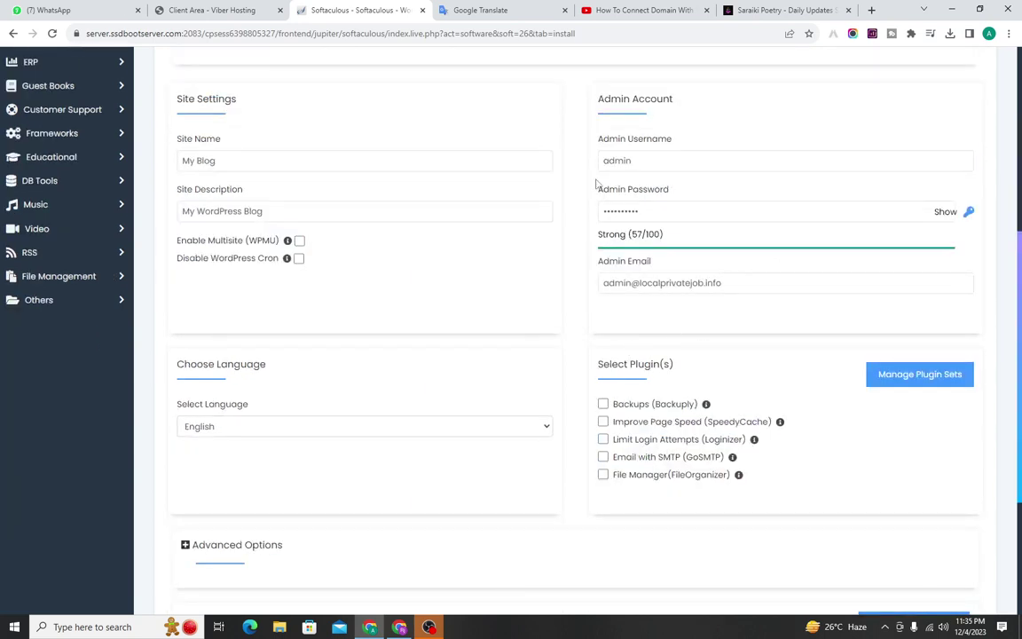
left_click(662, 156)
Install WordPress on localprivatejob.info and open the new site's admin dashboard through its administrative URL
scroll(390, 496, "down", 5)
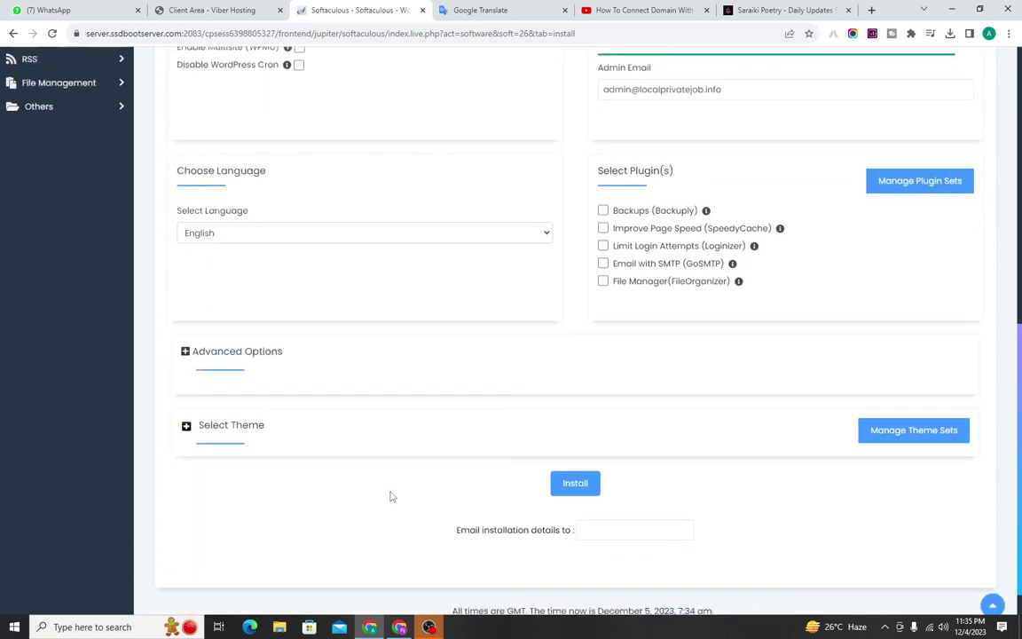
left_click(569, 446)
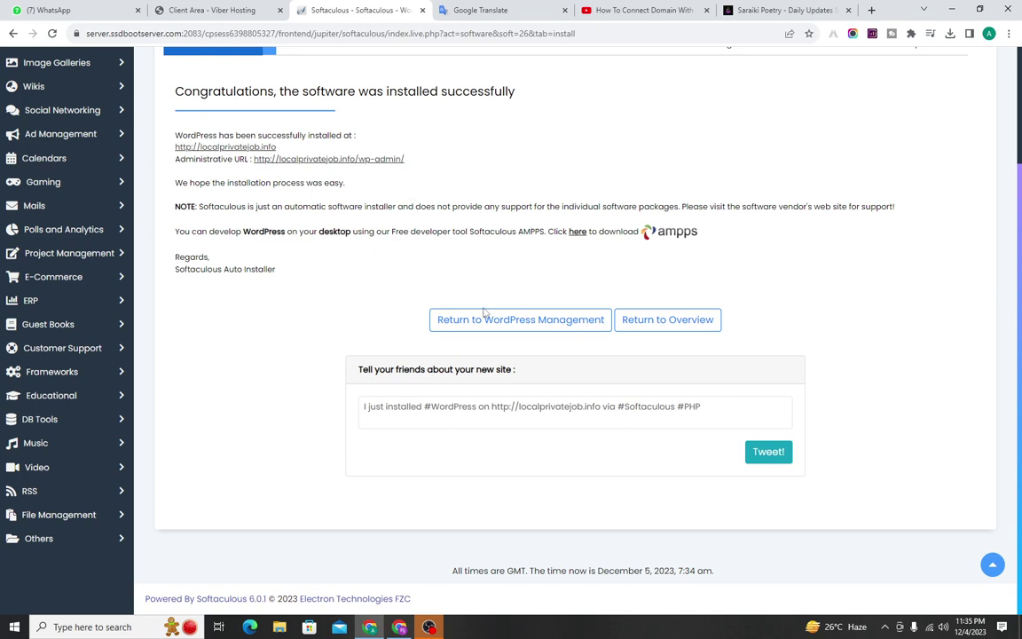
left_click(358, 165)
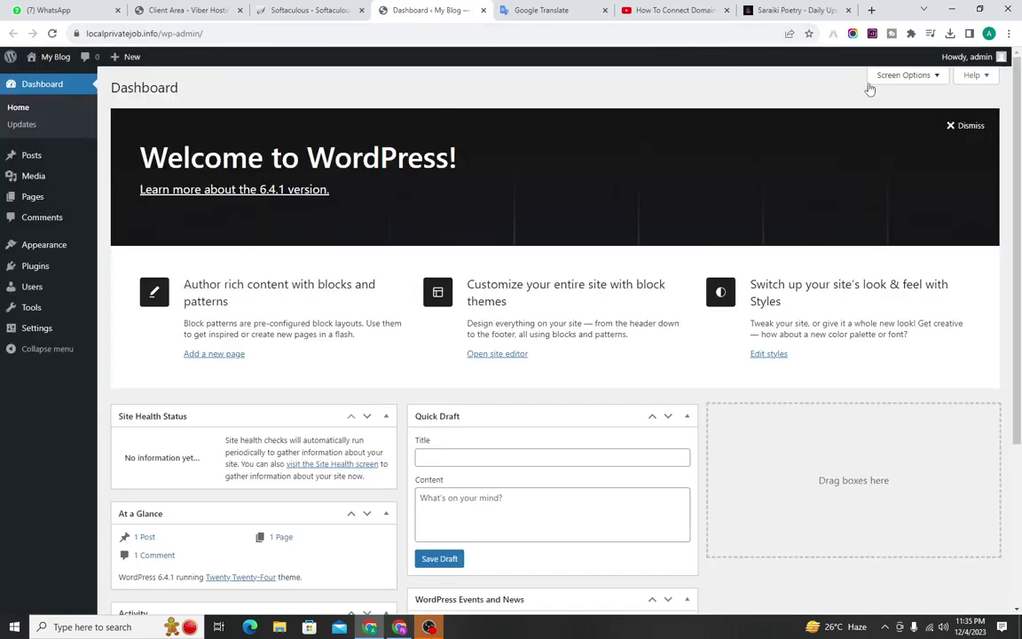
Bookmark the WordPress dashboard page with the word "WordPress" removed from the end of the bookmark name
left_click(809, 33)
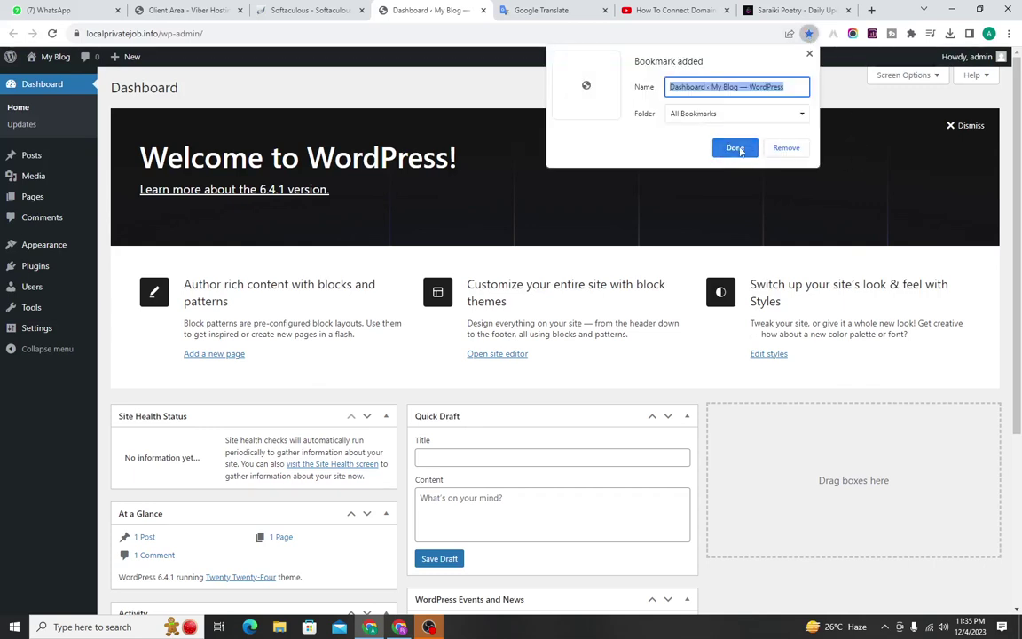
left_click(790, 86)
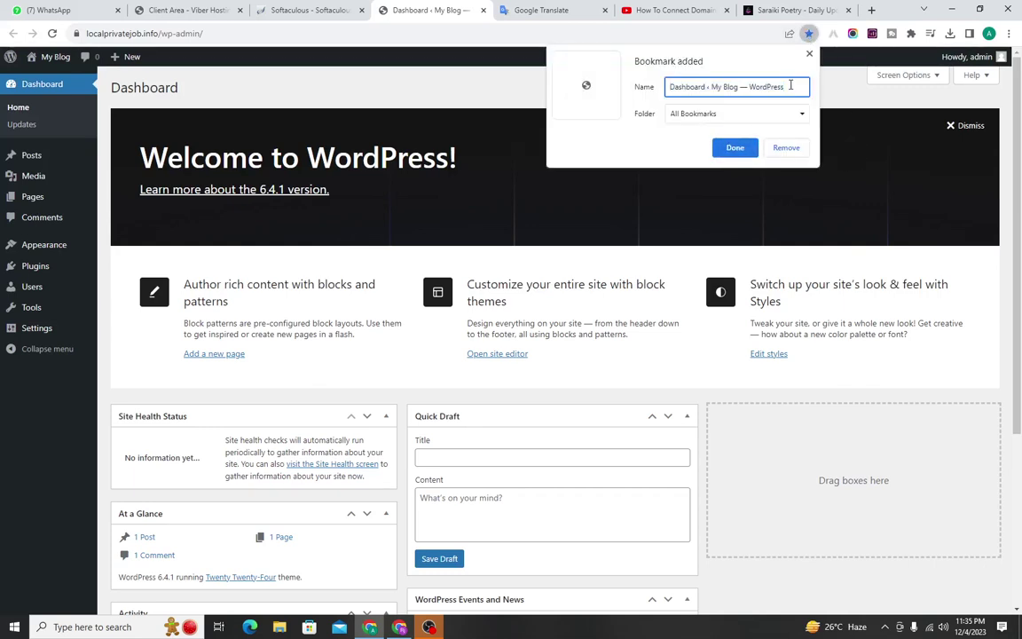
key("BackSpace")
key("BackSpace")
key("BackSpace")
key("BackSpace")
key("BackSpace")
key("BackSpace")
key("BackSpace")
key("BackSpace")
key("BackSpace")
left_click(734, 147)
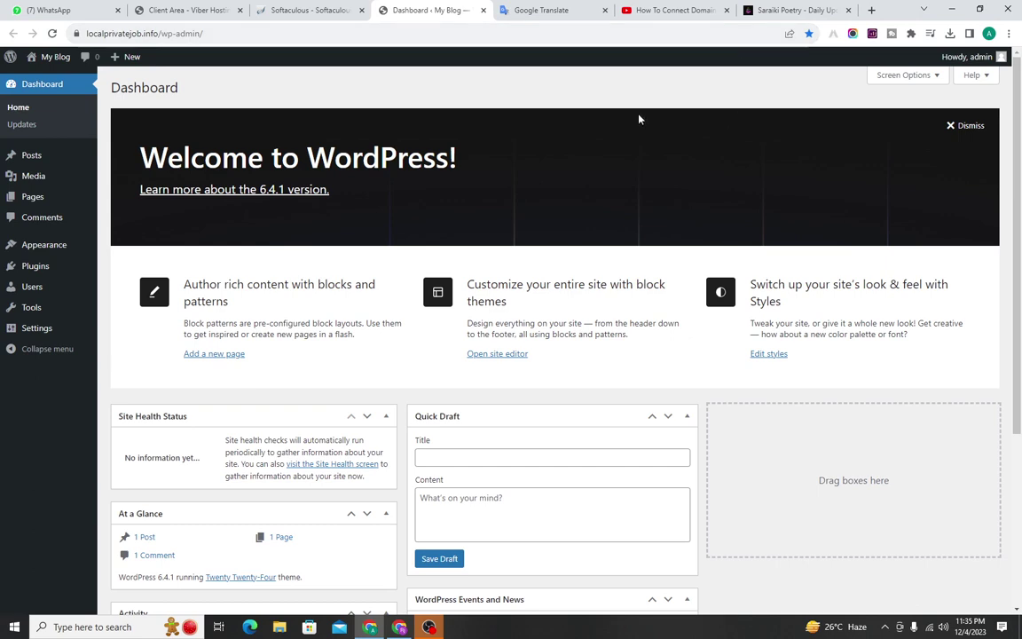
Return from Softaculous to the cPanel tools, reopen the Softaculous Apps Installer, and open a new WordPress installation form
left_click(319, 7)
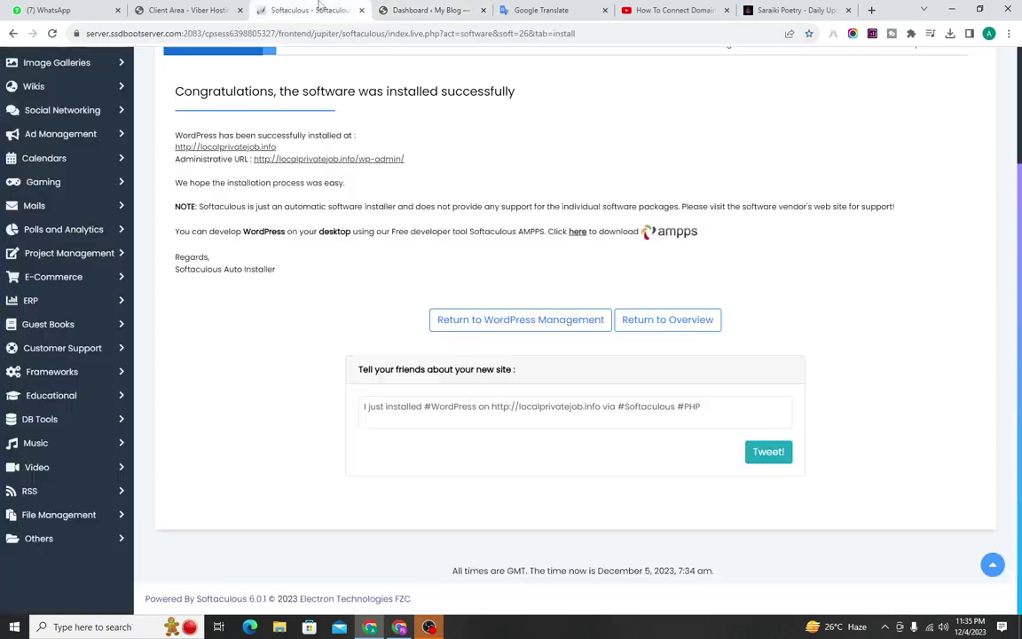
left_click(195, 9)
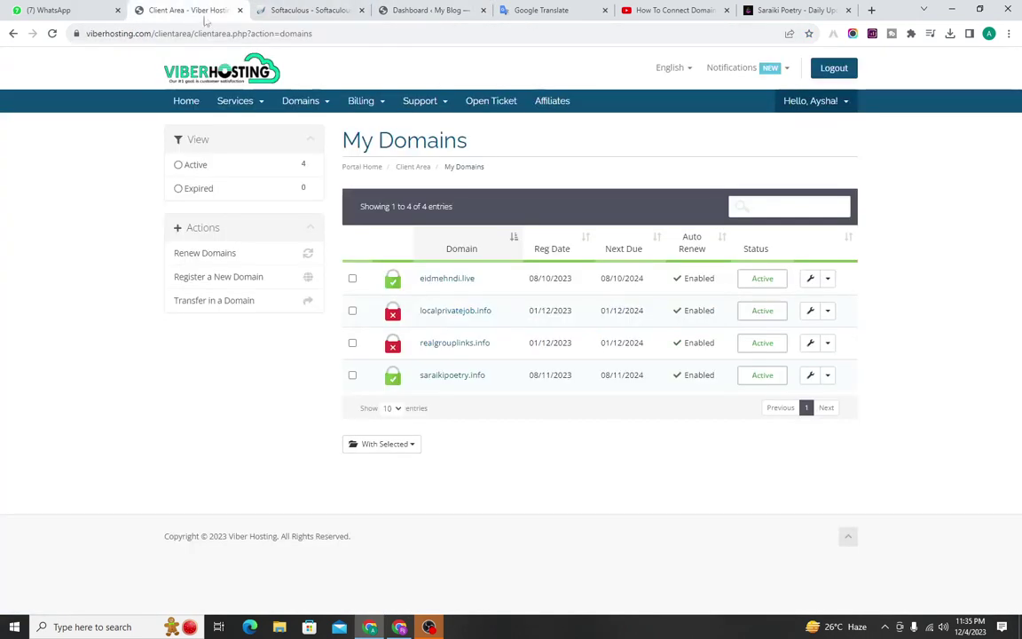
left_click(298, 10)
scroll(465, 230, "up", 3)
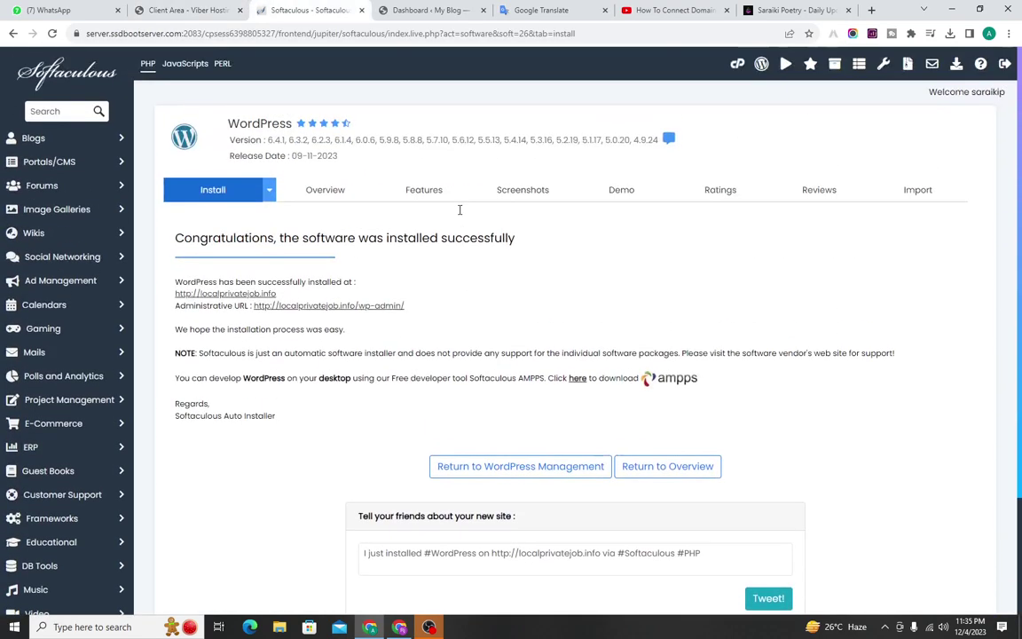
left_click(737, 65)
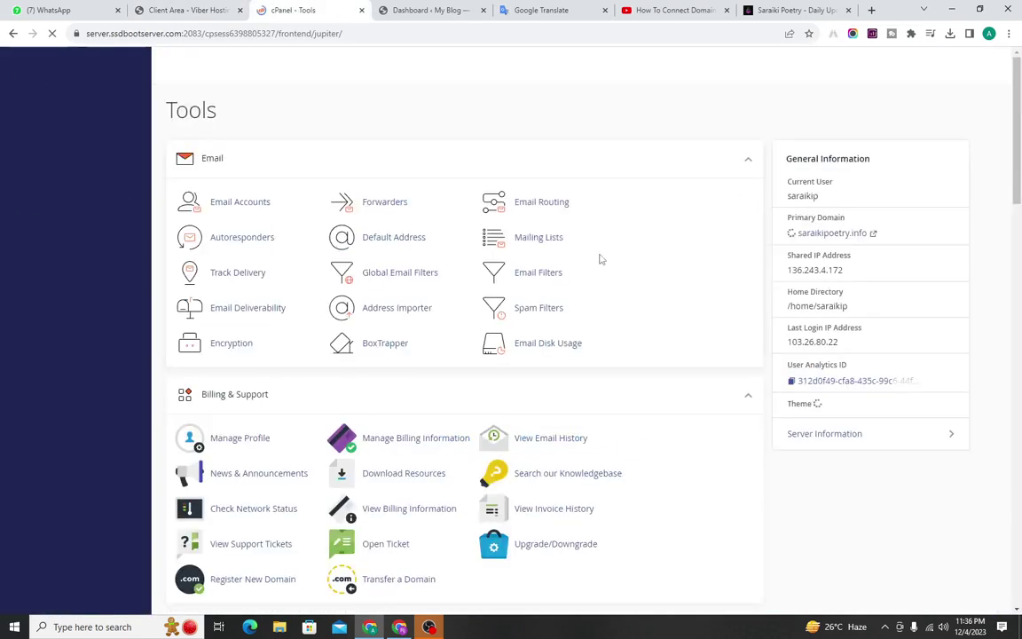
scroll(485, 445, "down", 9)
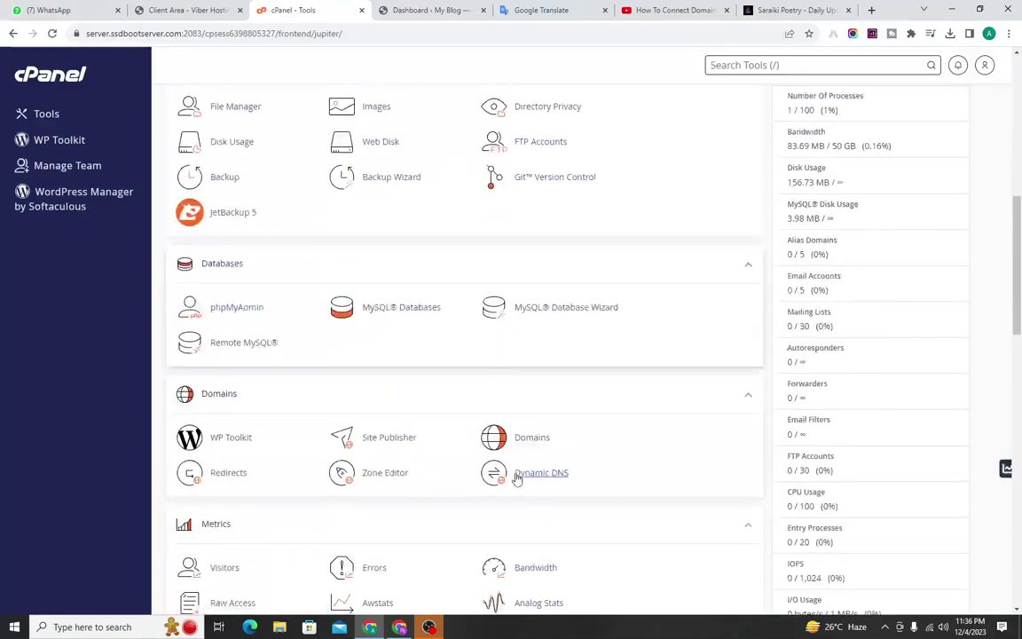
scroll(514, 476, "down", 6)
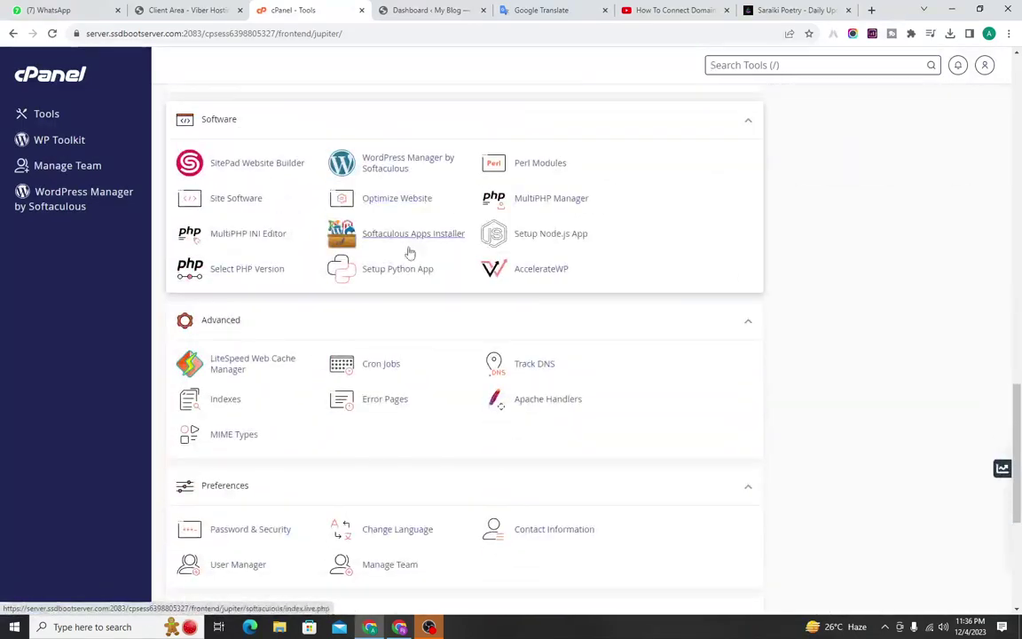
left_click(410, 241)
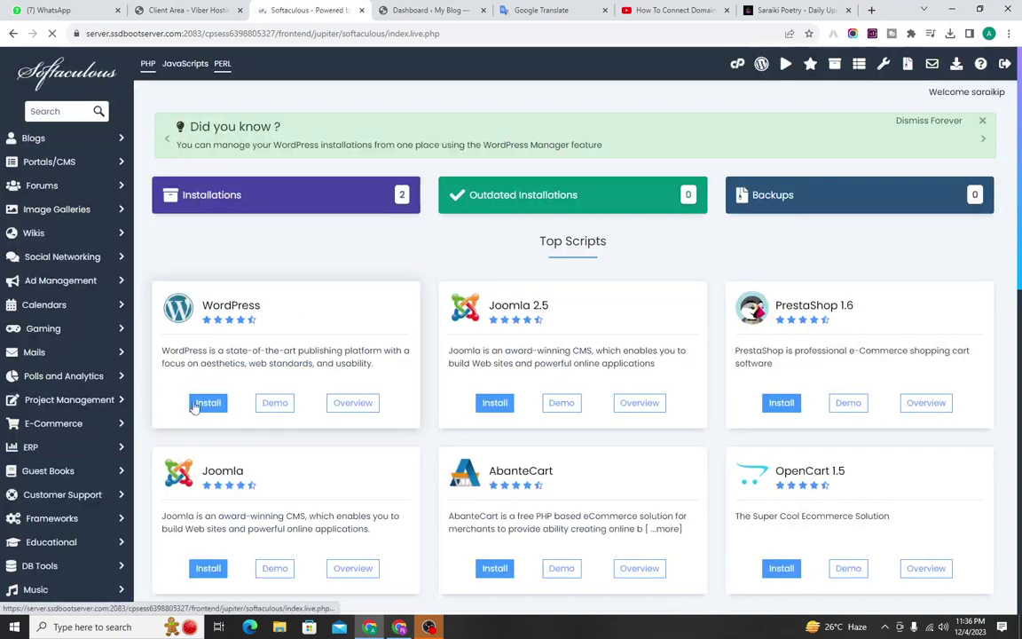
left_click(208, 403)
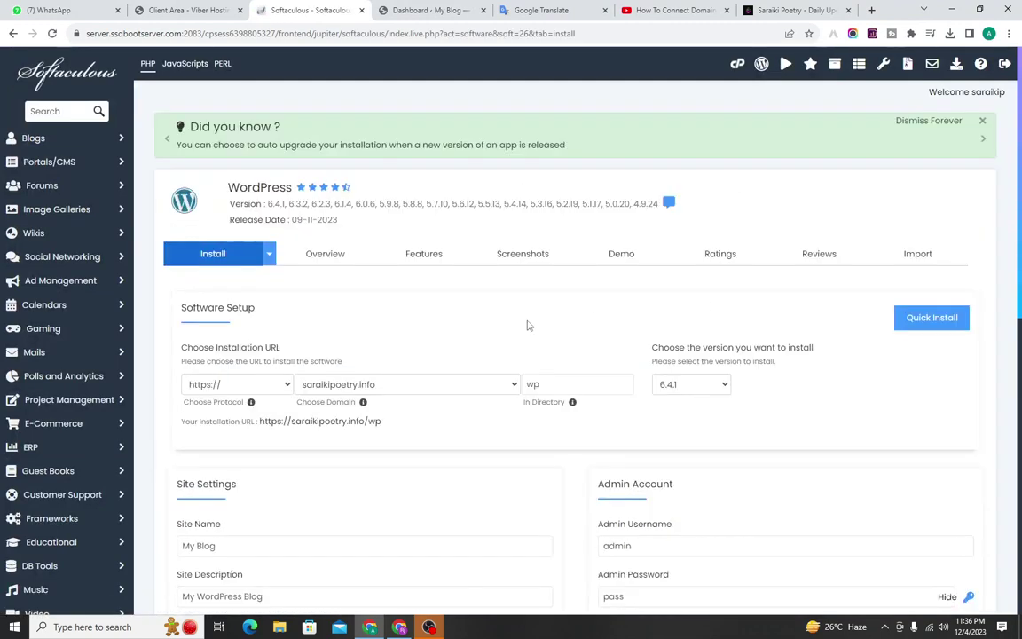
left_click(494, 387)
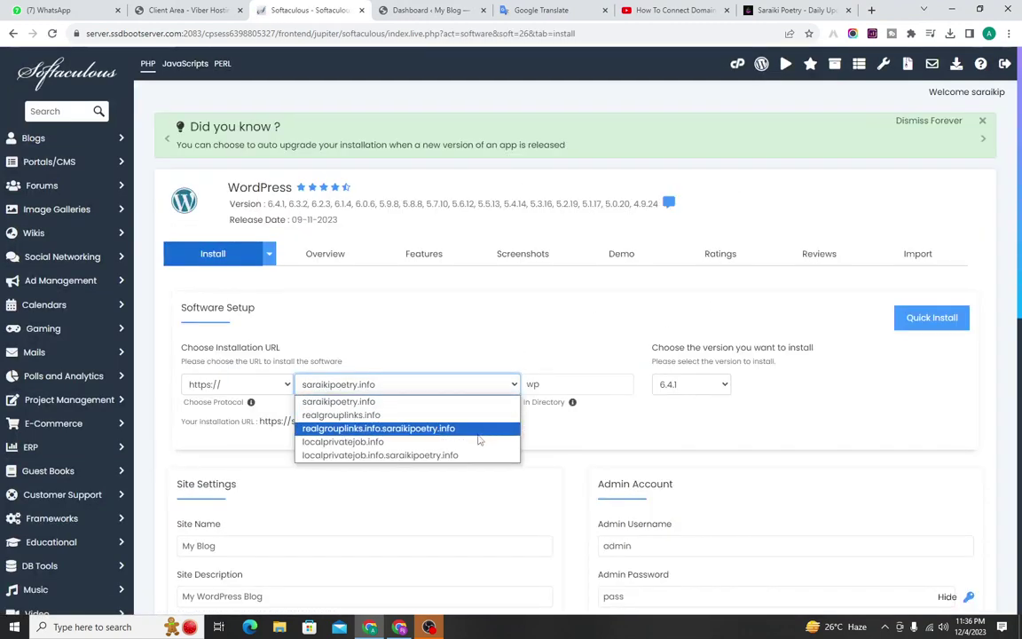
left_click(362, 421)
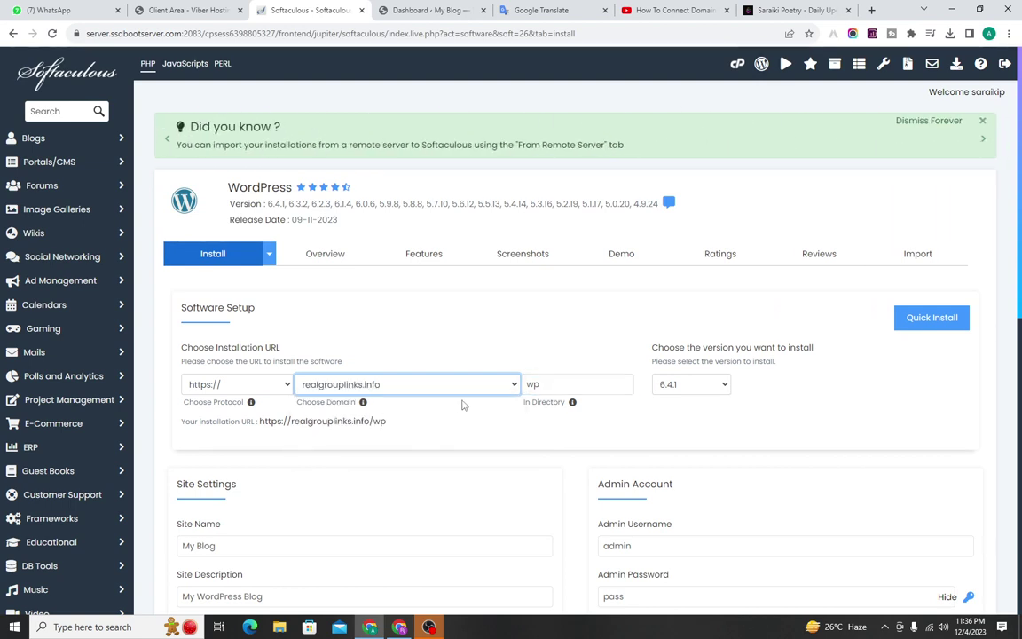
left_click(603, 386)
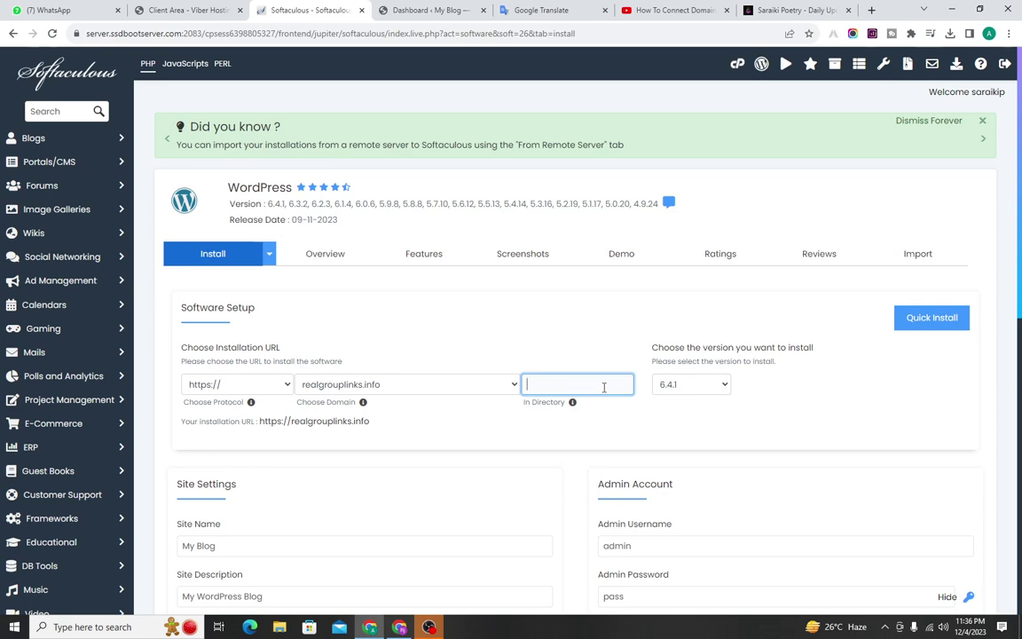
left_click(248, 385)
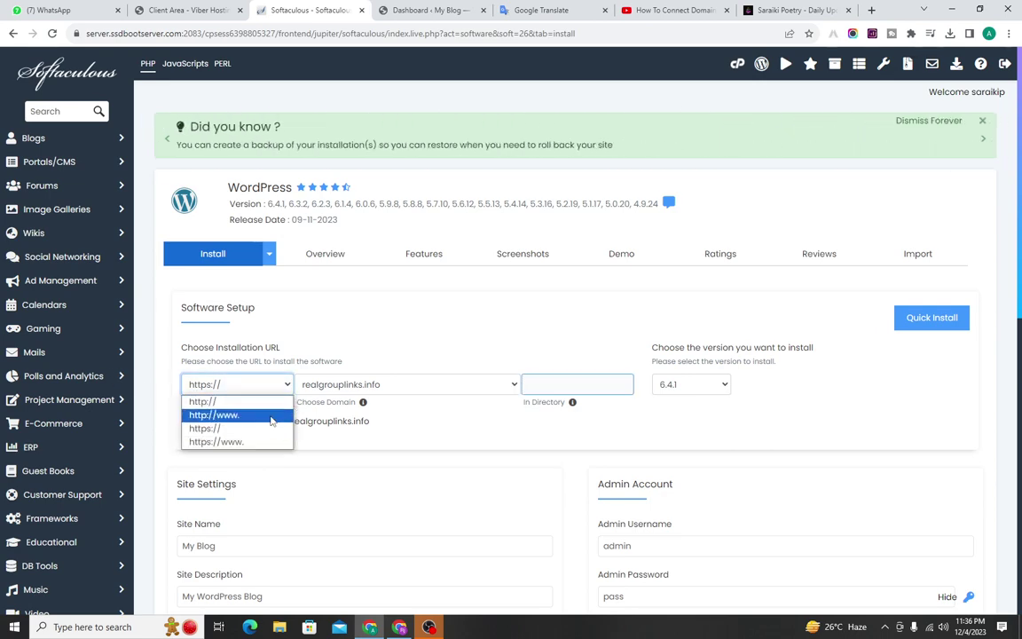
left_click(271, 417)
Install WordPress on realgrouplinks.info and open the new site's admin dashboard through its administrative URL
scroll(536, 453, "down", 2)
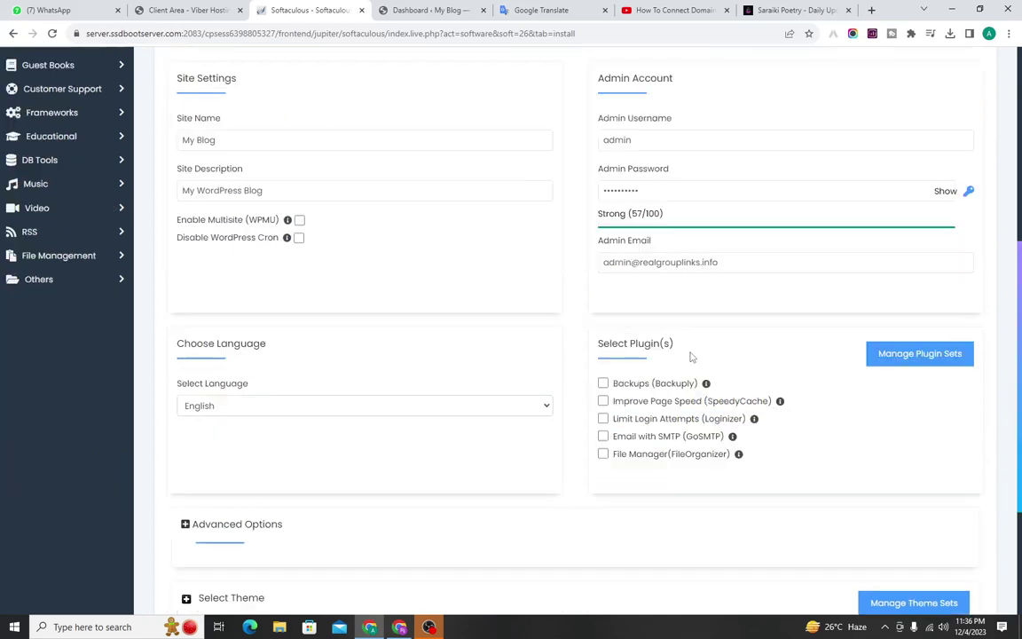
scroll(452, 323, "down", 2)
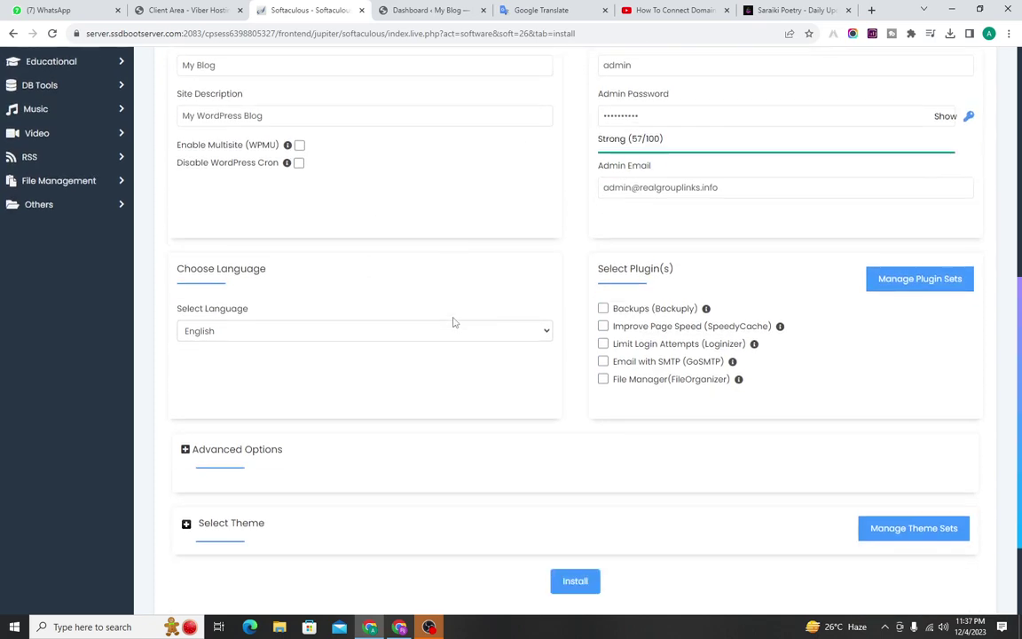
left_click(576, 516)
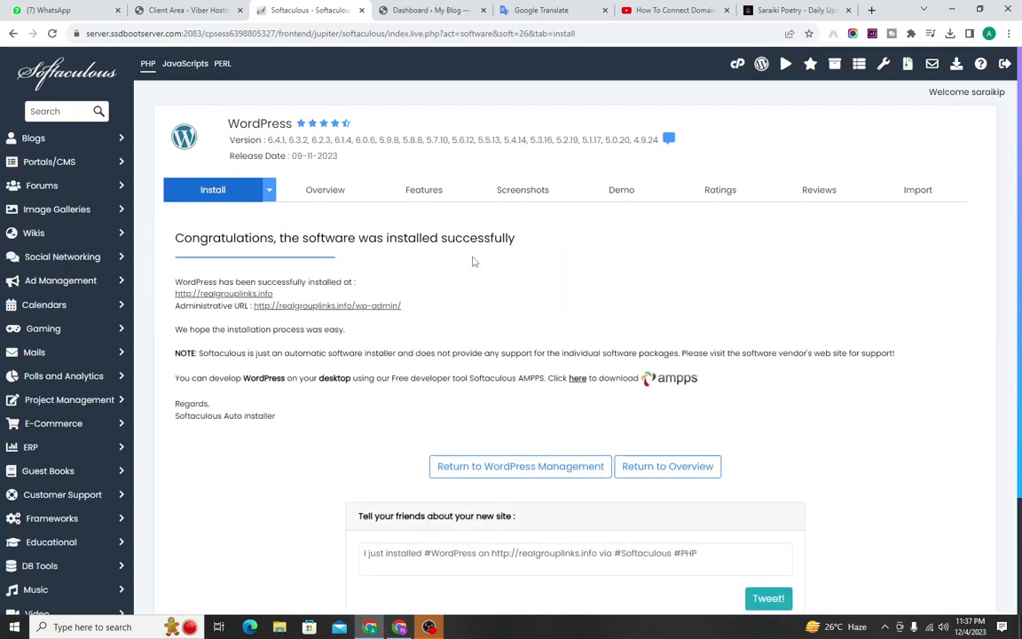
left_click(380, 306)
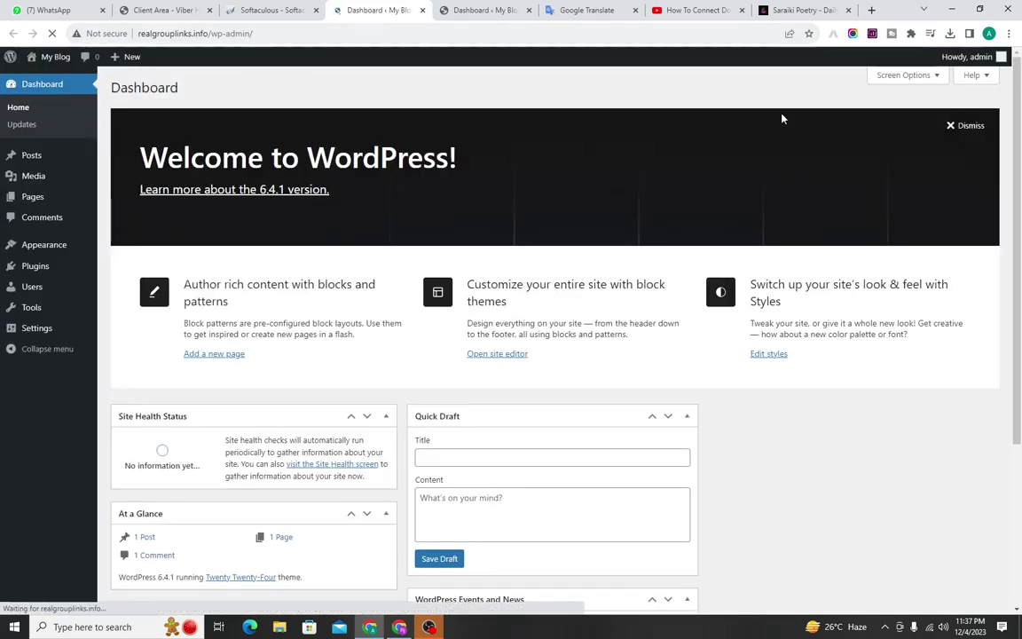
Bookmark the realgrouplinks.info dashboard page under the name "whatsapp group" in the All Bookmarks folder
left_click(809, 34)
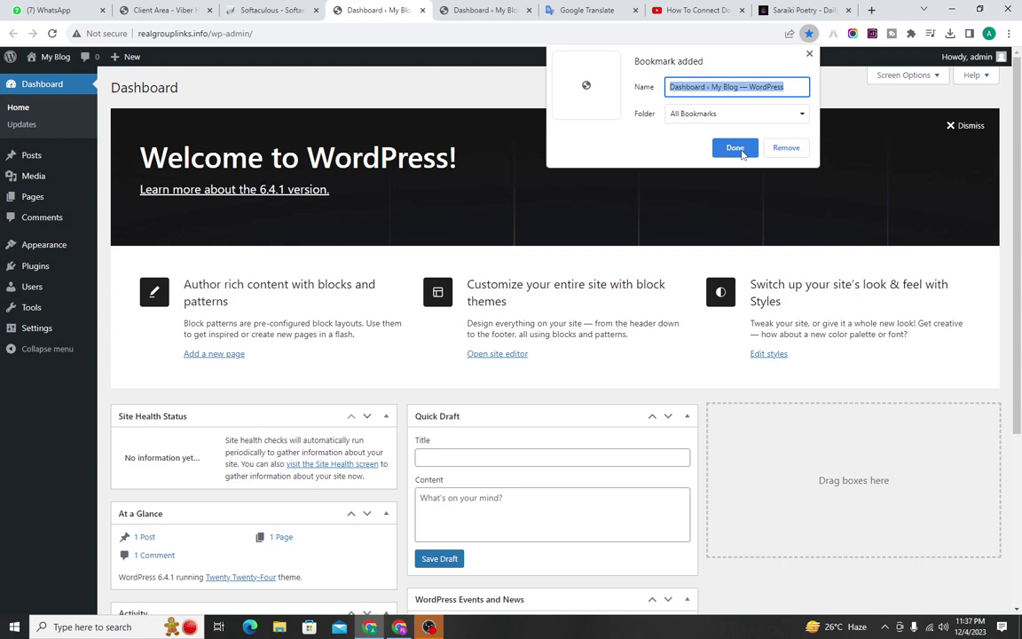
left_click(800, 89)
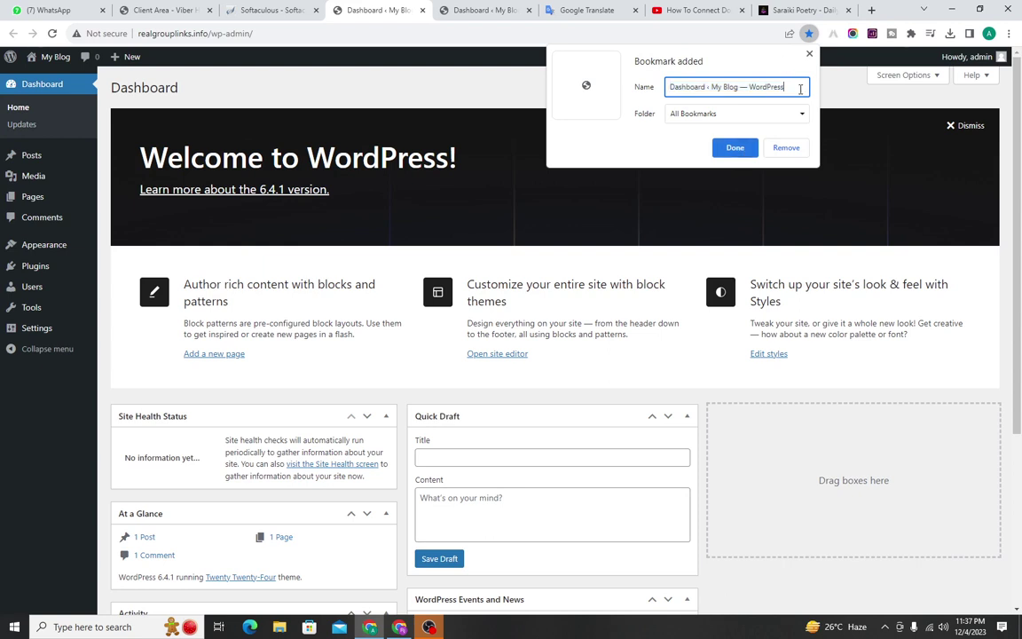
key("BackSpace")
key("BackSpace")
key("BackSpace")
key("BackSpace")
key("BackSpace")
key("BackSpace")
key("BackSpace")
key("BackSpace")
key("BackSpace")
key("BackSpace")
key("BackSpace")
key("BackSpace")
key("BackSpace")
key("BackSpace")
key("BackSpace")
key("BackSpace")
key("BackSpace")
key("BackSpace")
key("BackSpace")
key("BackSpace")
type("wh")
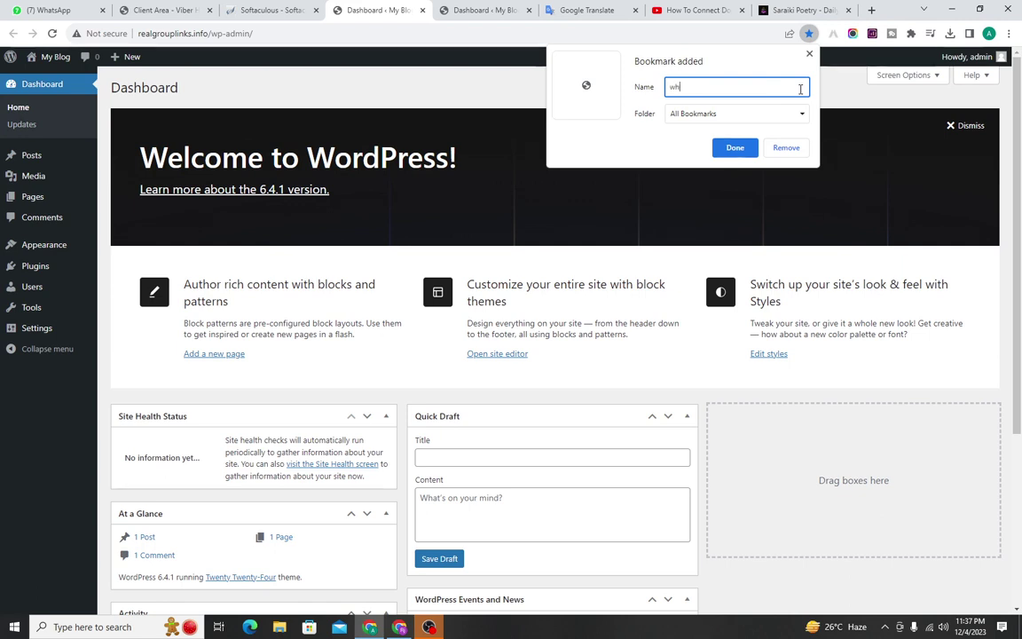
type("atsapp")
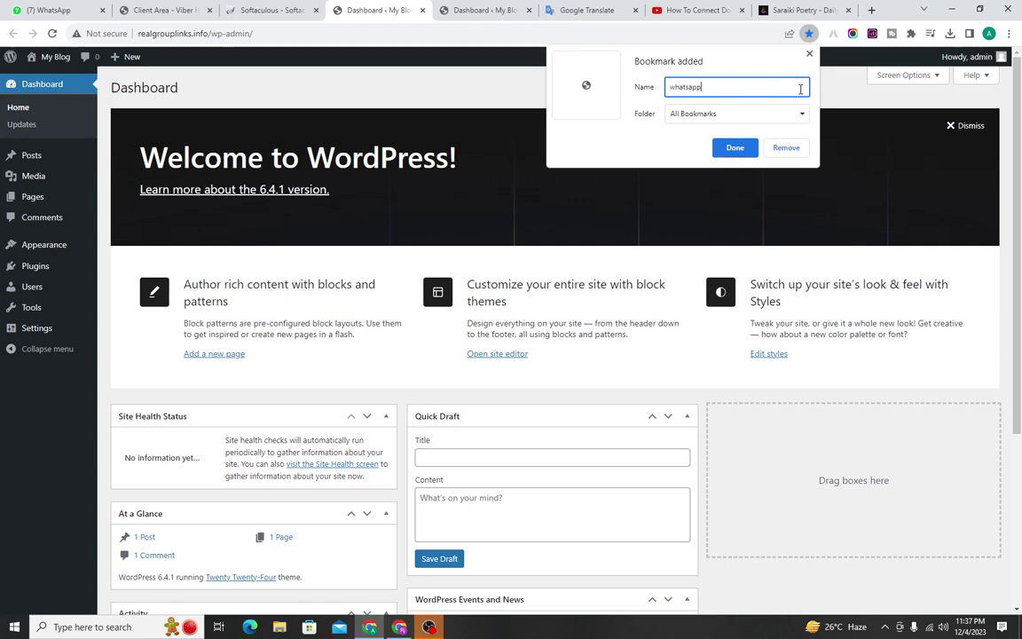
type(" groub")
key("BackSpace")
type("p")
left_click(734, 149)
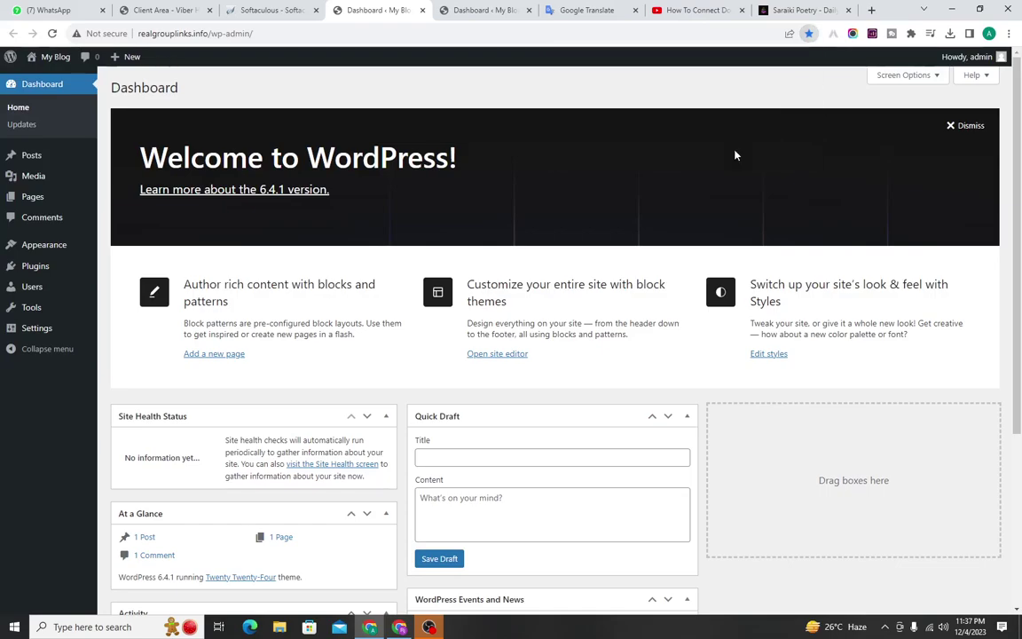